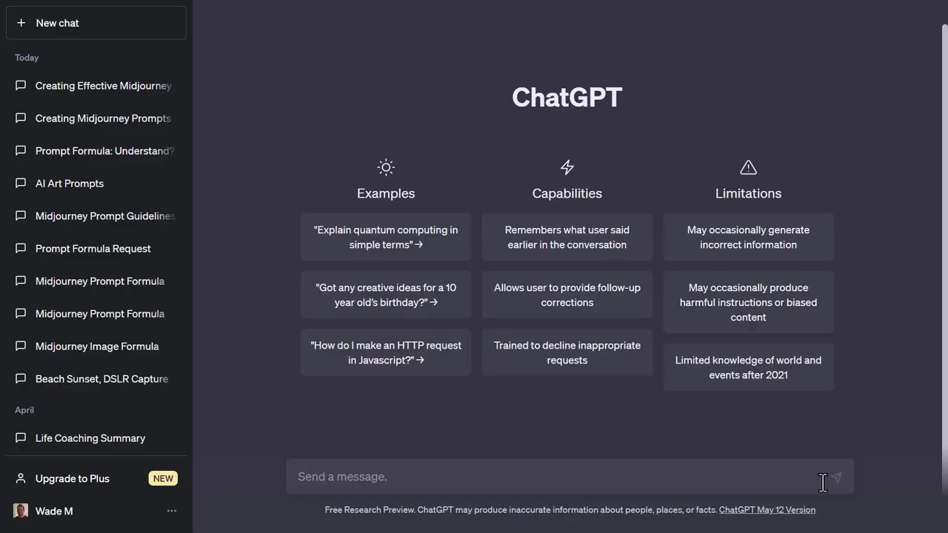
Step: Paste the opening line about having Midjourney prompt notes into a new chat's message box
left_click(363, 478)
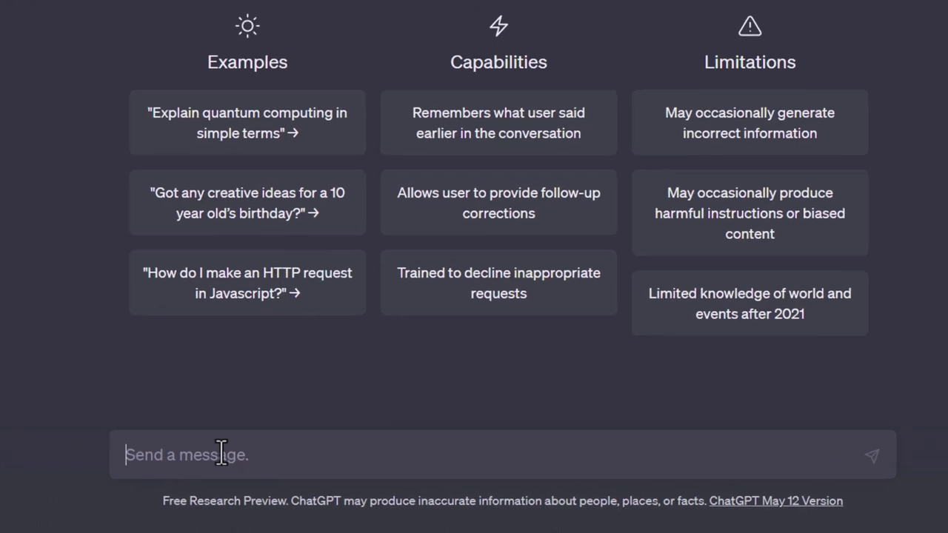
type("Here are some notes for creating Midjourney Prompts I'd like you to understand:")
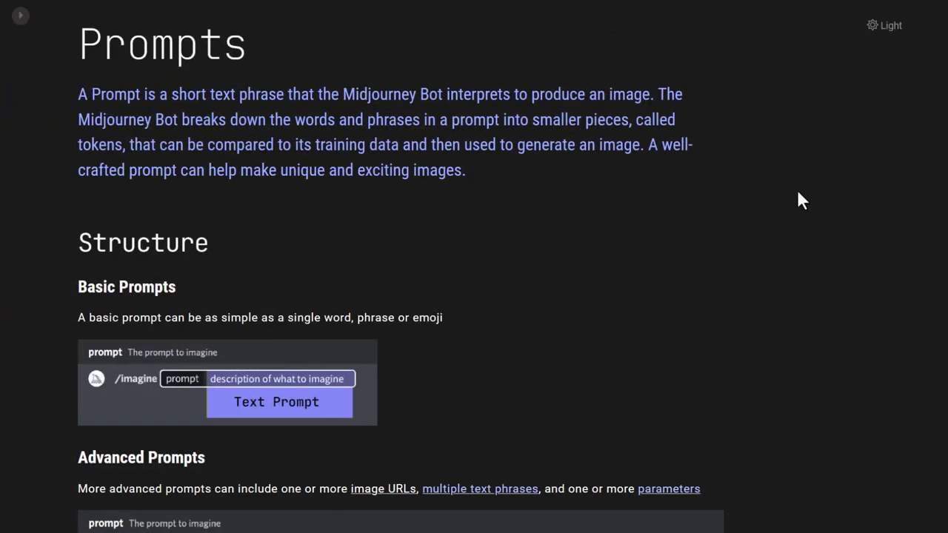
Step: Copy the Prompts page text from the title through the 'Use Collective Nouns' tip
left_click_drag(81, 43, 343, 230)
right_click(343, 229)
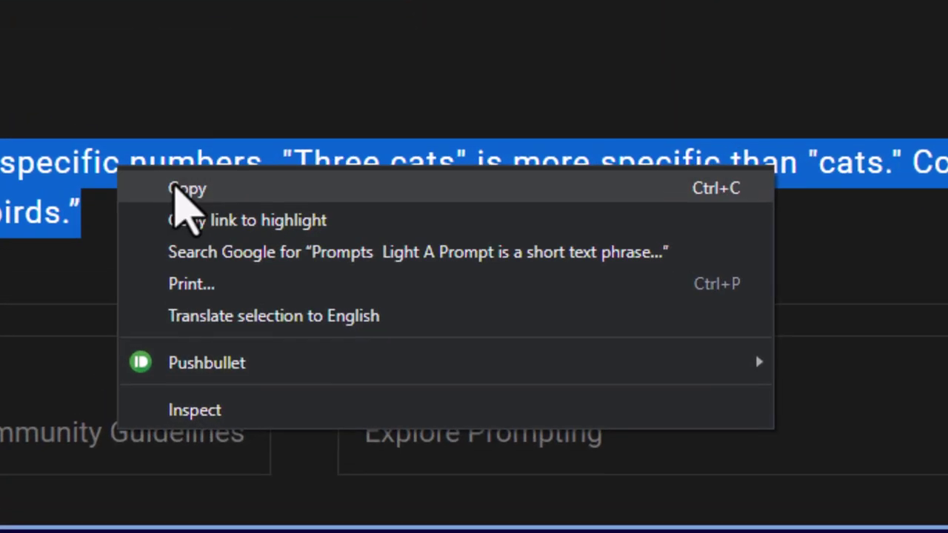
left_click(181, 188)
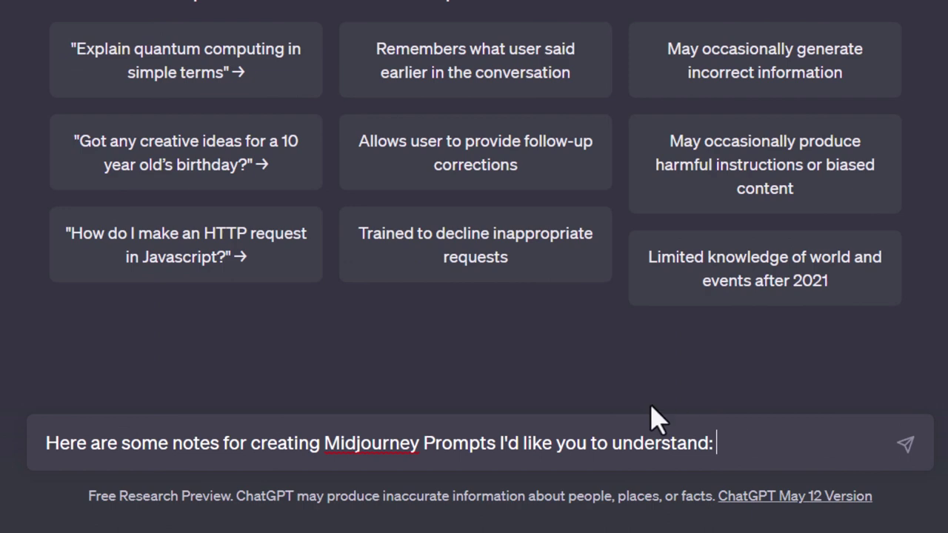
Step: Send the copied Prompts page notes below the intro line and review ChatGPT's nine-point summary
key("shift+Return")
key("shift+Return")
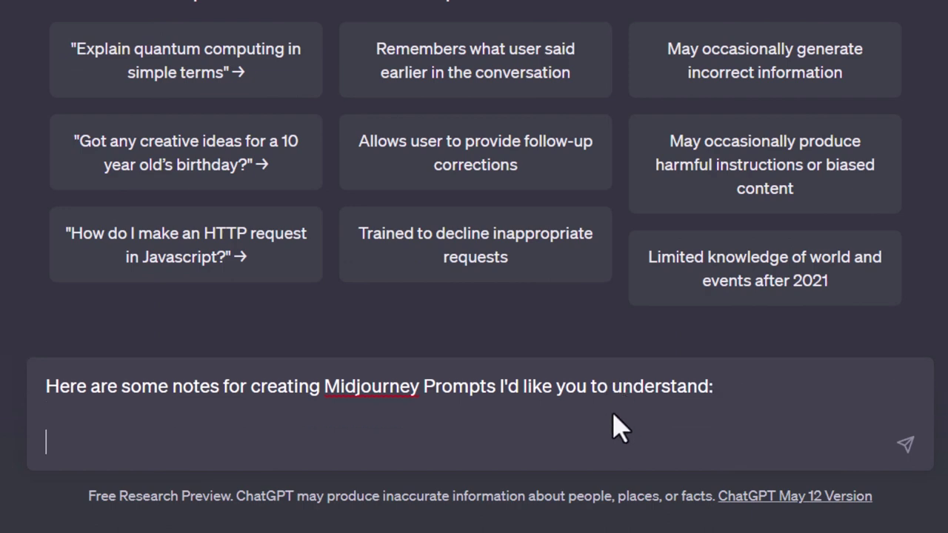
key("ctrl+v")
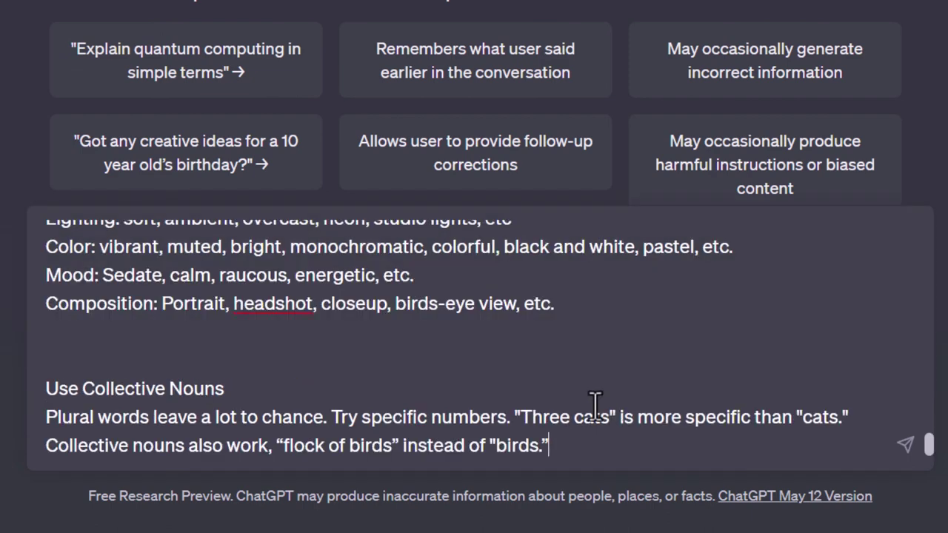
key("Return")
scroll(392, 93, "up", 5)
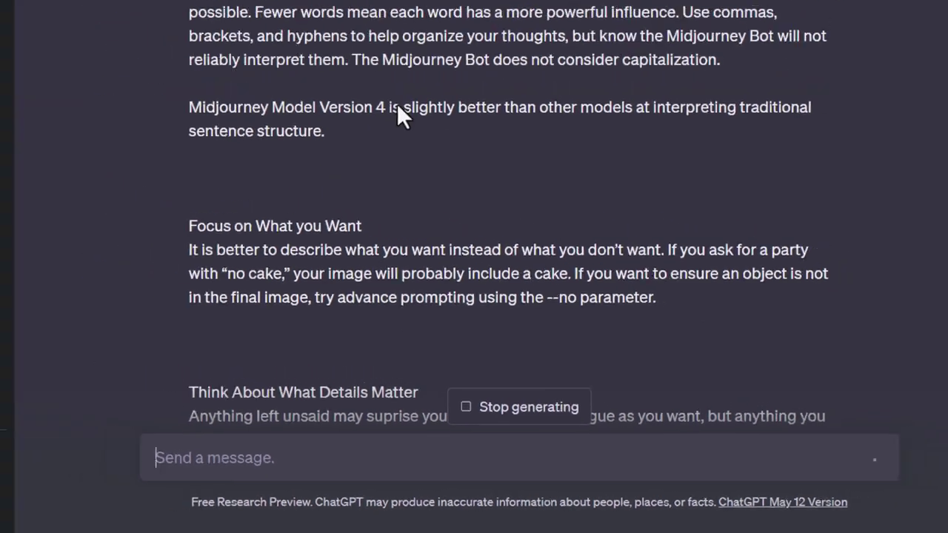
scroll(483, 274, "down", 10)
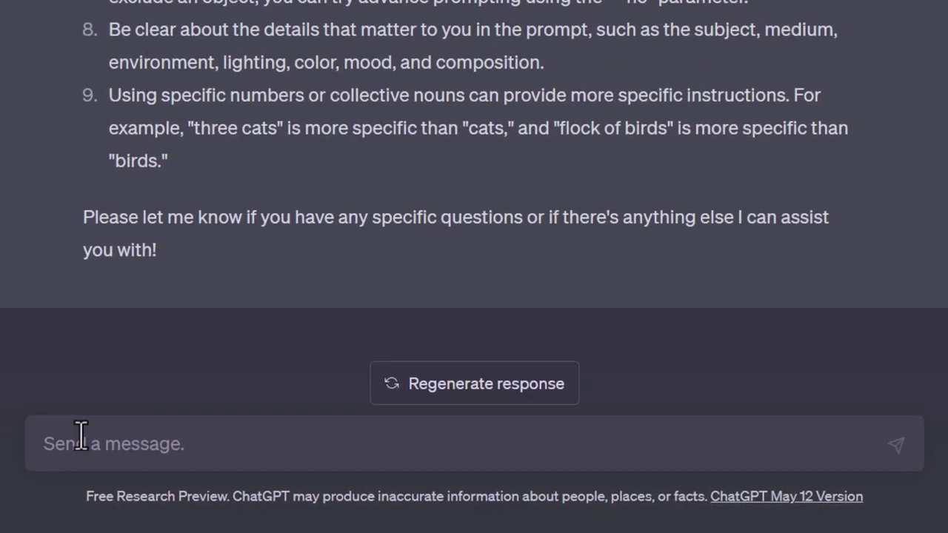
Step: Send the prompt formula minus ', (type of film)' and ask ChatGPT to say 'yes' if understood
type("I want you ")
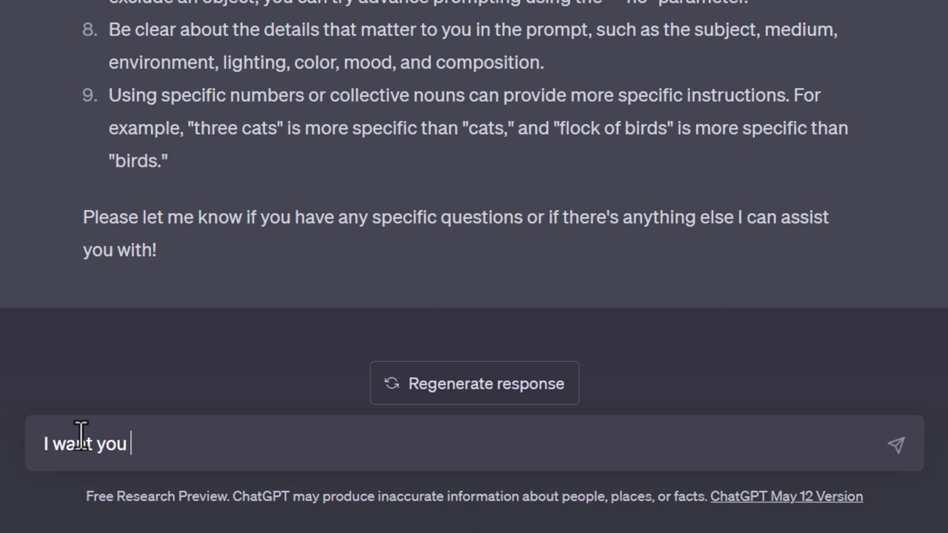
type("to use this formula to write Mi")
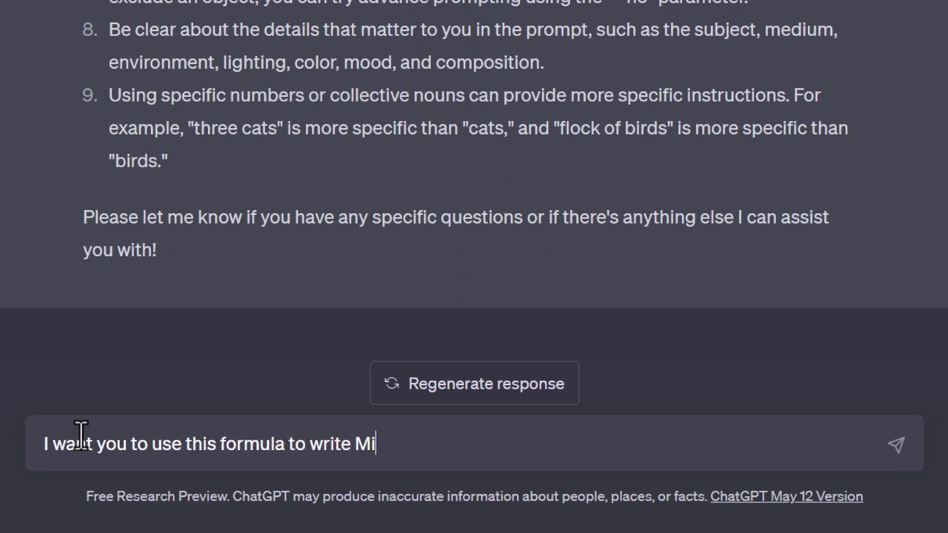
type("djourney Prompts")
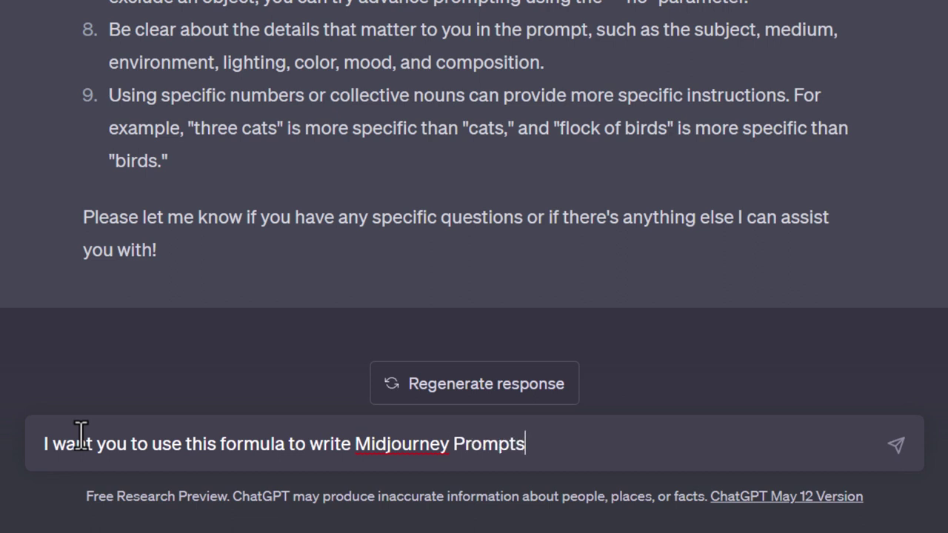
type(":")
key("shift+Return")
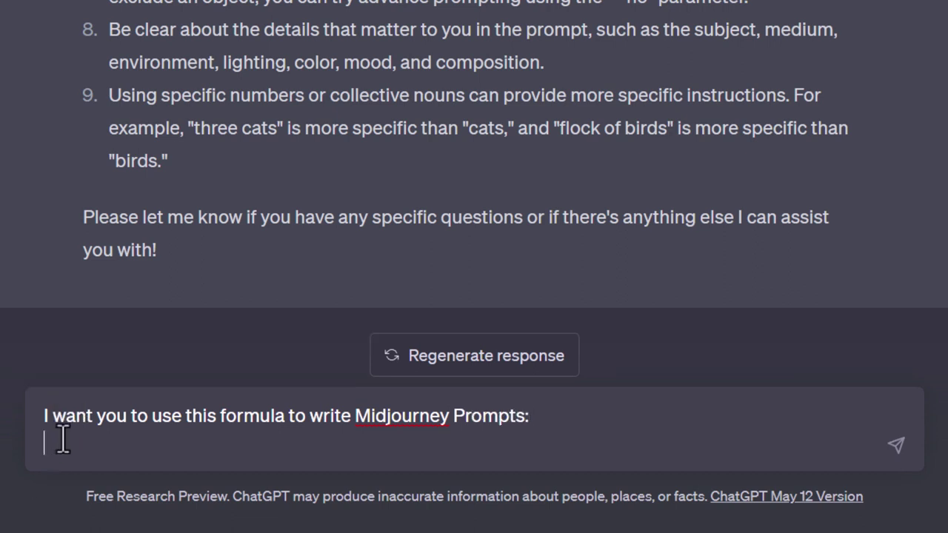
key("ctrl+v")
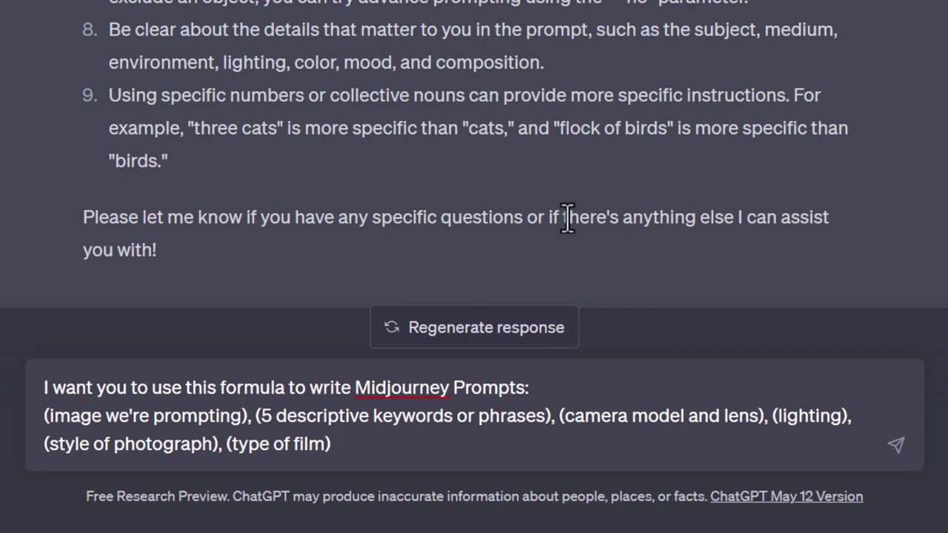
left_click(140, 415)
left_click_drag(337, 444, 214, 446)
key("BackSpace")
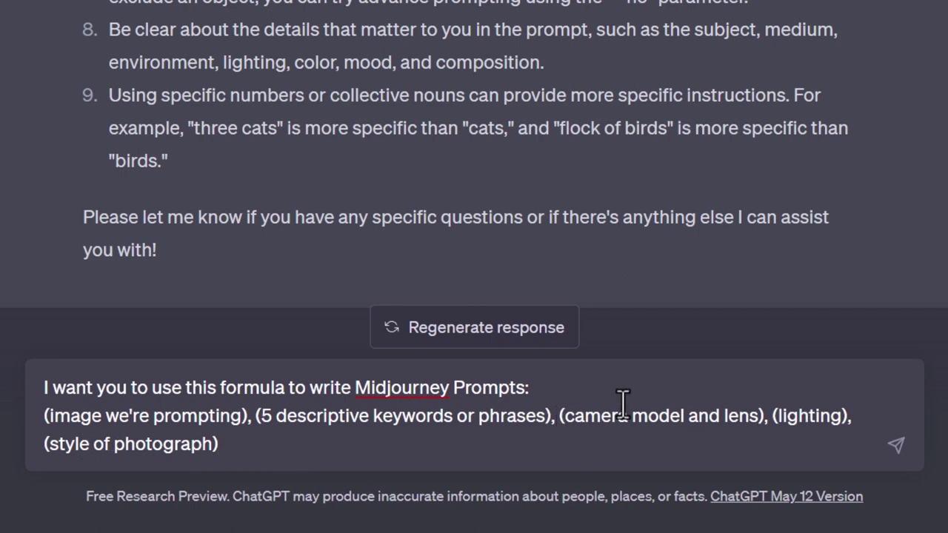
key("shift+Return")
key("shift+Return")
type("Do you understand this formula?")
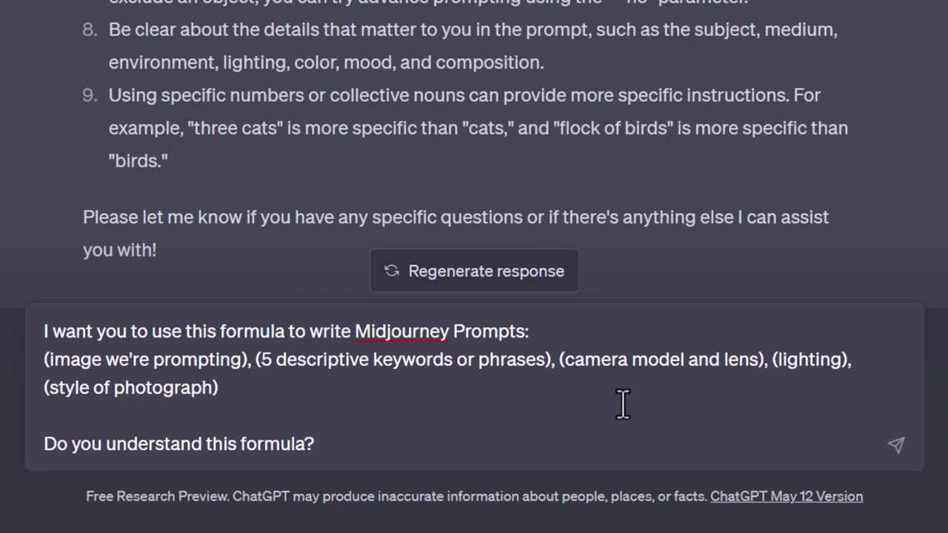
type(" Say \"yes\" if you understand")
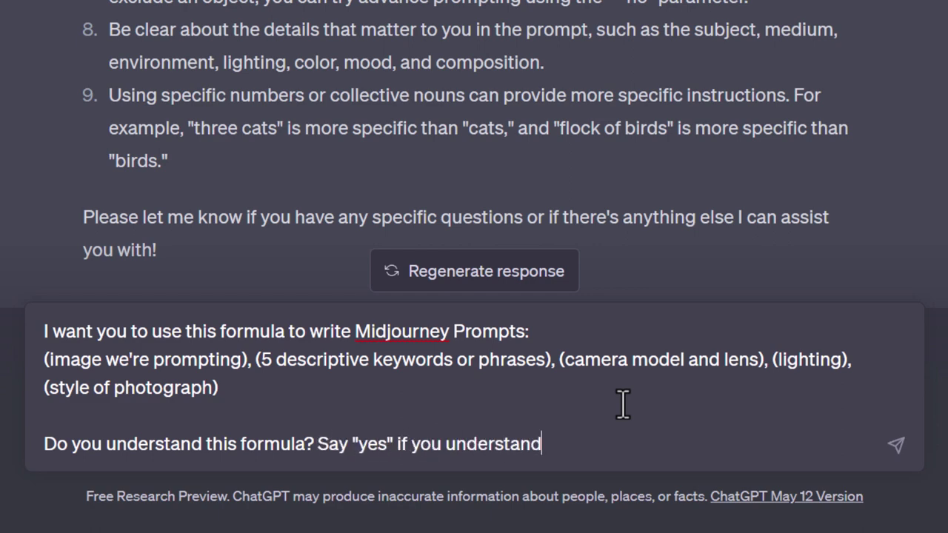
key("Return")
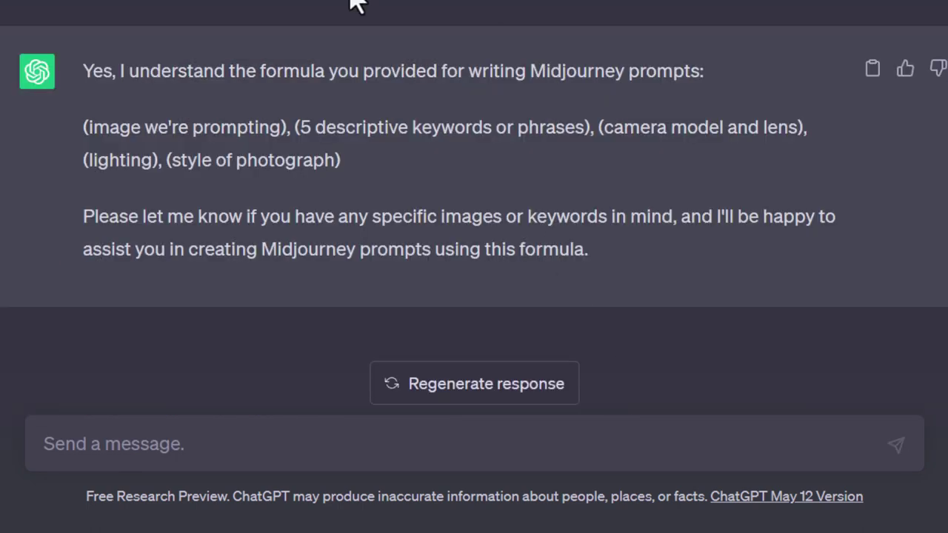
Step: Request a formula-based prompt for a cat with wings and rocket feet and review it
type("Using the formula provided, ")
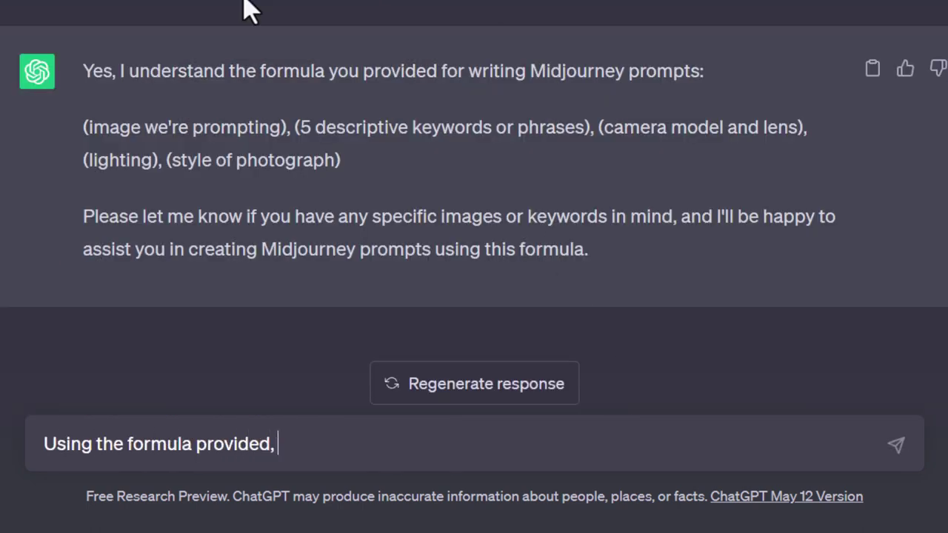
type("write me a prompt for a cat with wings and rocket feet")
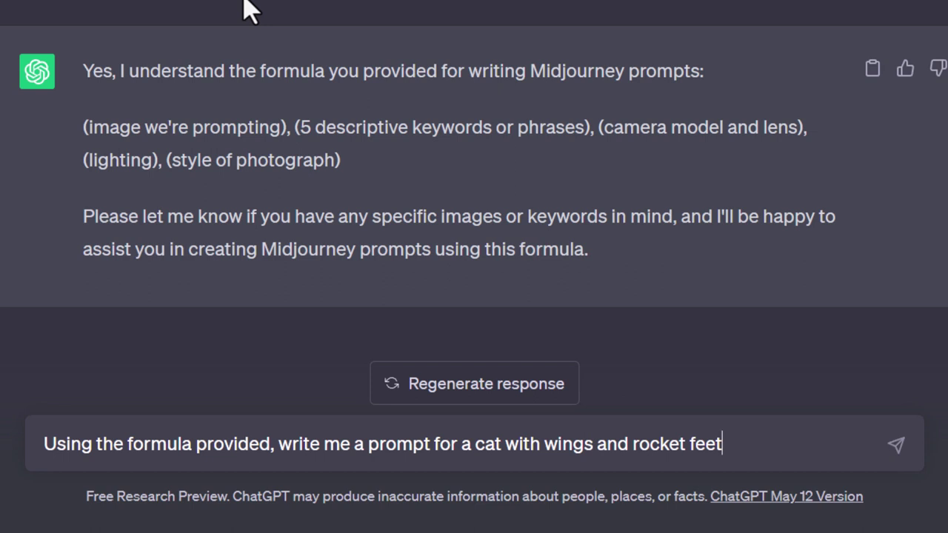
key("Return")
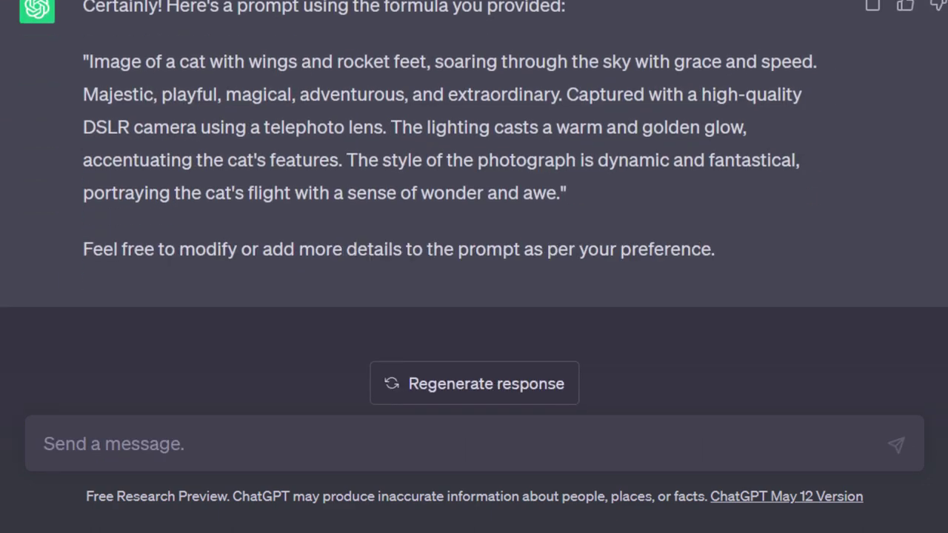
left_click_drag(560, 194, 91, 68)
left_click(546, 205)
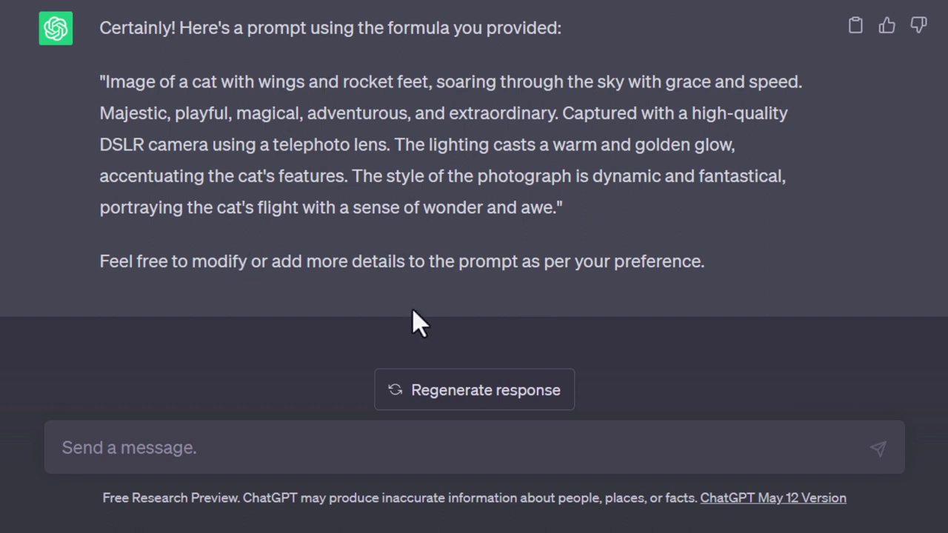
Step: Ask for 6 Midjourney prompts of a cat with wings, dressed as Batman
left_click(355, 453)
type("Excellent, write me 6 promp")
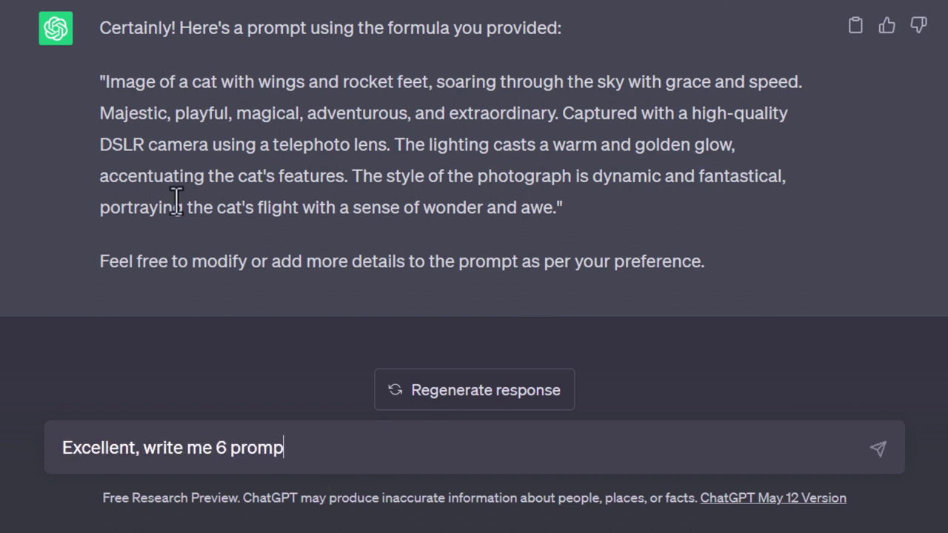
type("ts of a cat with wings, dressed as batman")
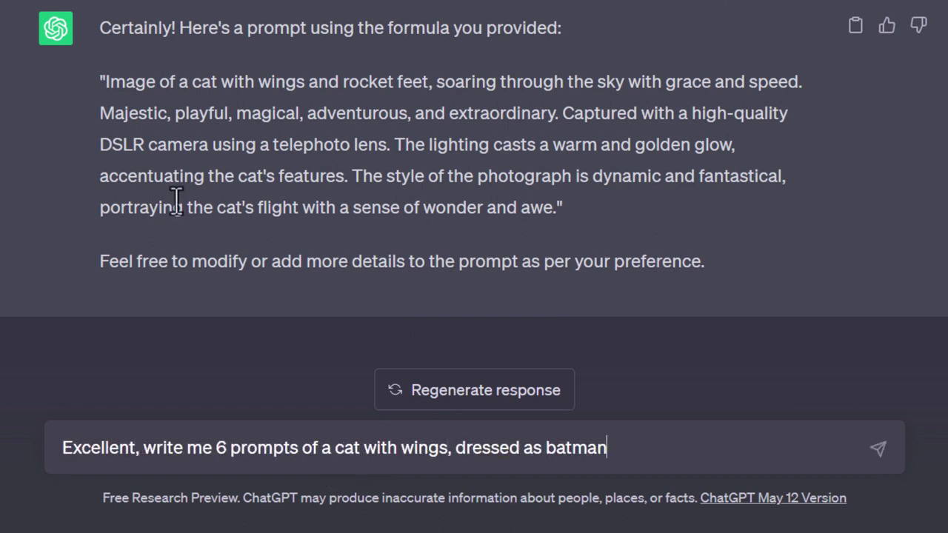
left_click(232, 447)
type("Midjourney")
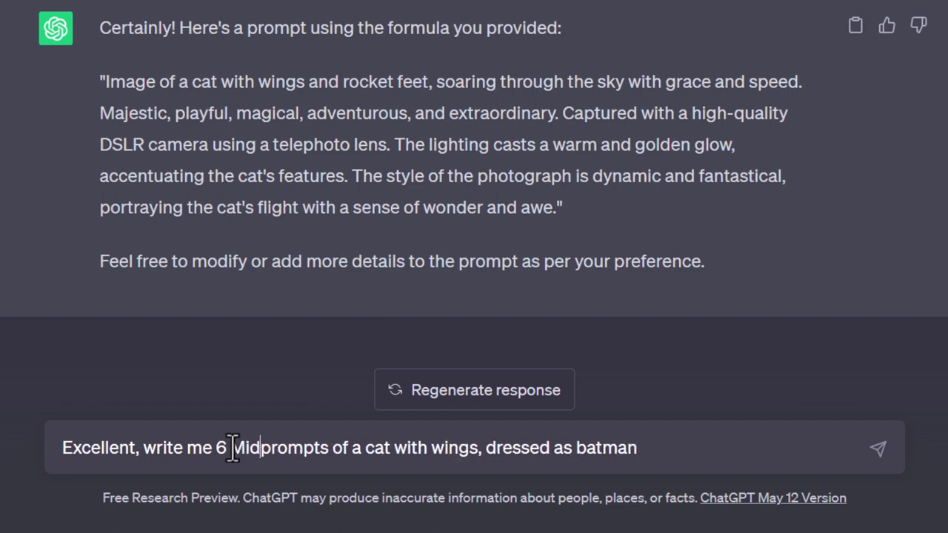
left_click(728, 448)
key("Return")
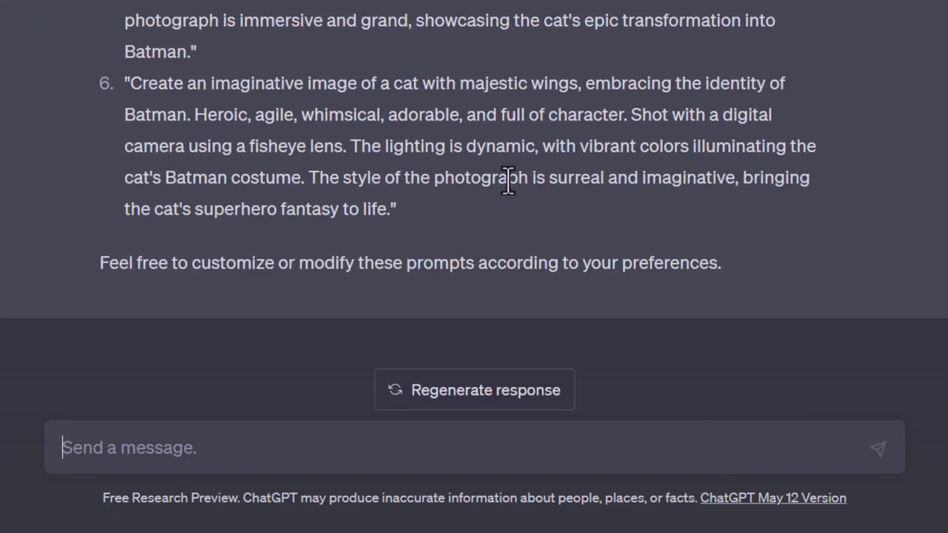
Step: Copy the text of prompt 4 from ChatGPT's list
scroll(478, 170, "up", 3)
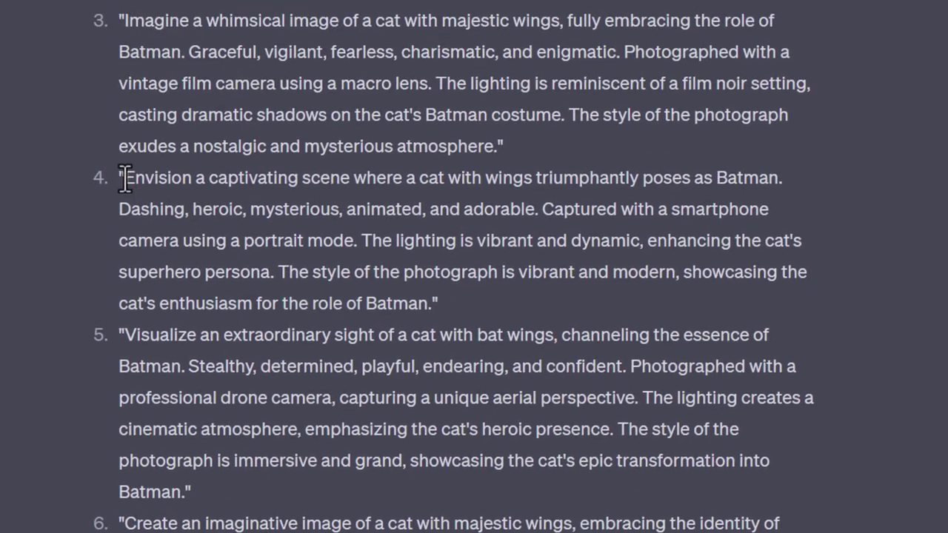
left_click_drag(124, 178, 428, 302)
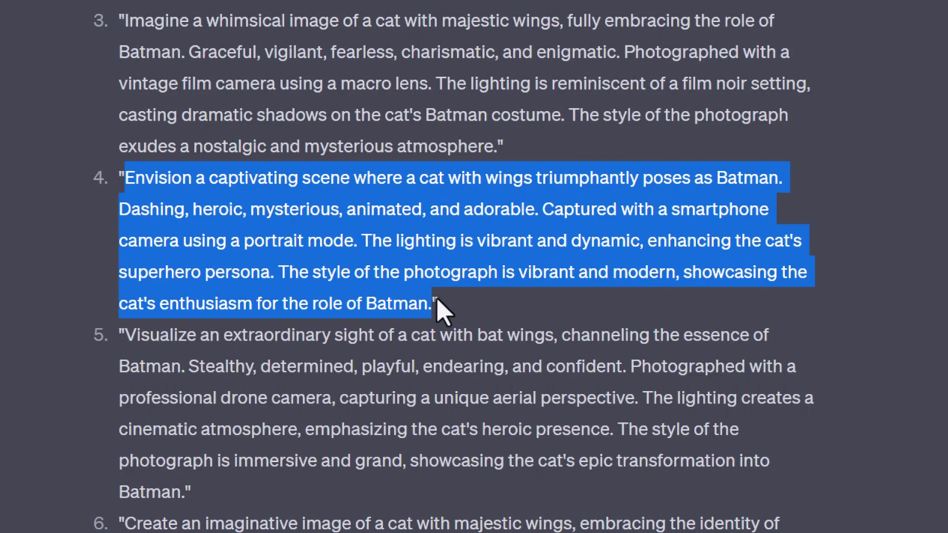
right_click(321, 219)
left_click(362, 229)
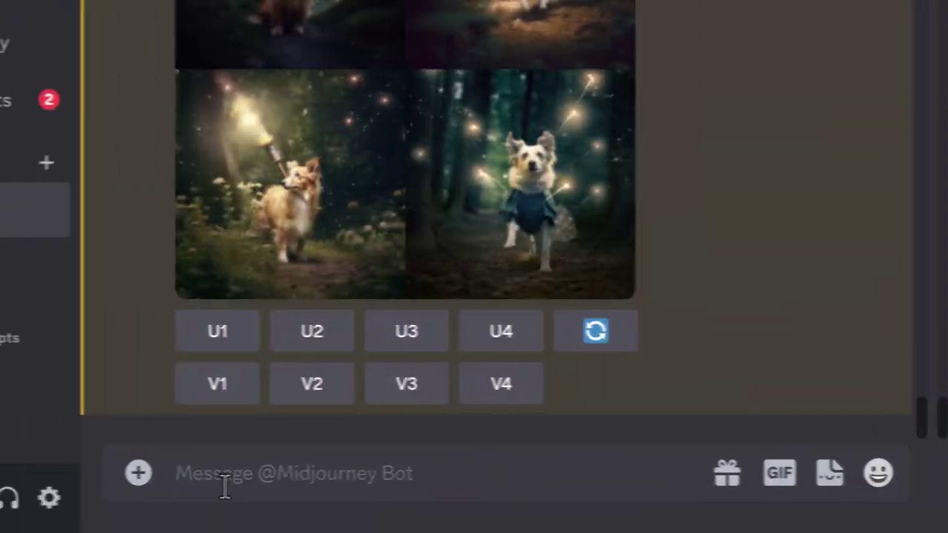
Step: Submit the copied fourth Batman-cat prompt to the Midjourney bot with /imagine
type("/imagine")
key("Tab")
key("ctrl+v")
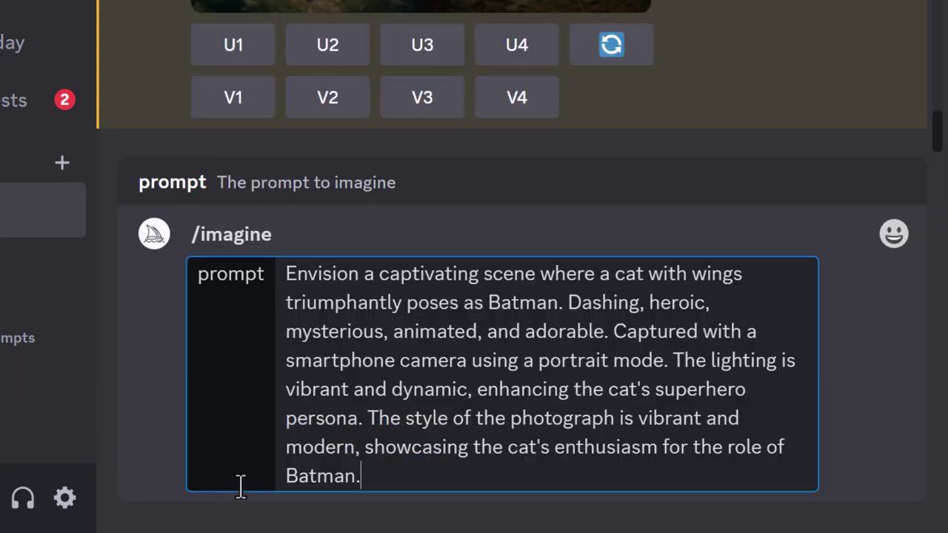
key("Return")
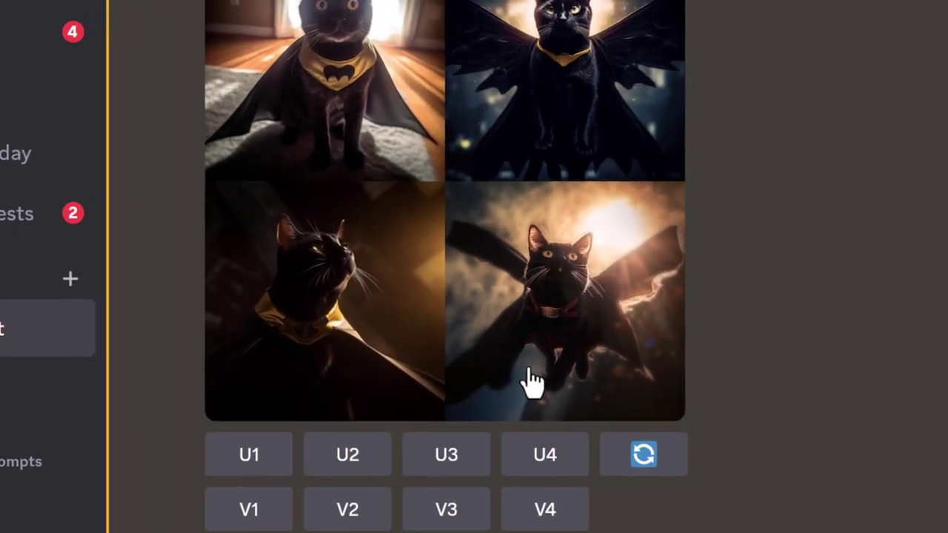
Step: Review the bot's prompt and the four caped black Batman cat images, then return to ChatGPT
scroll(529, 381, "up", 3)
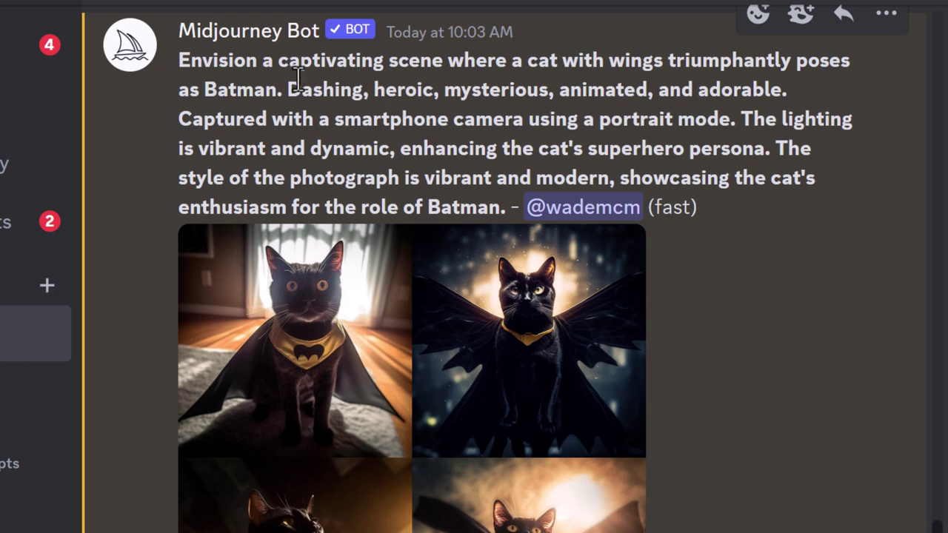
left_click_drag(243, 119, 497, 214)
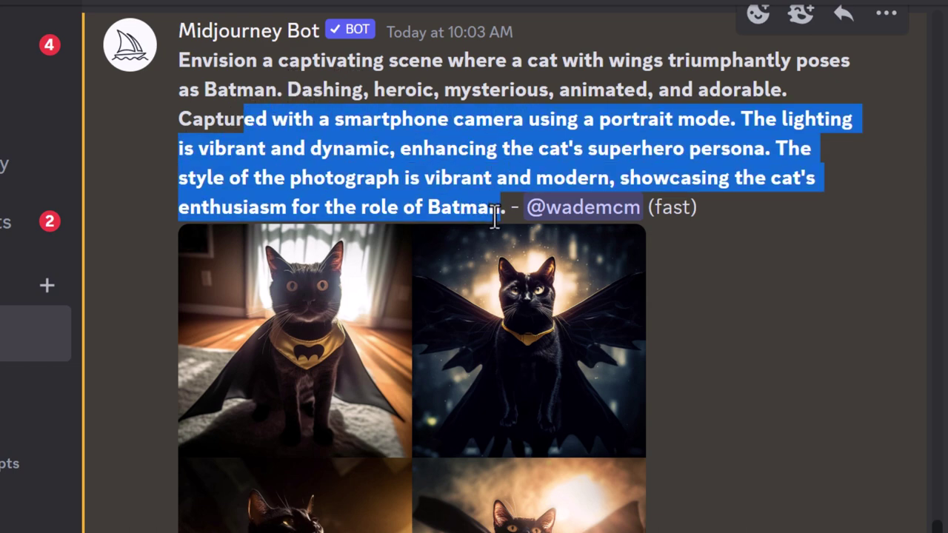
left_click(339, 144)
scroll(647, 332, "down", 5)
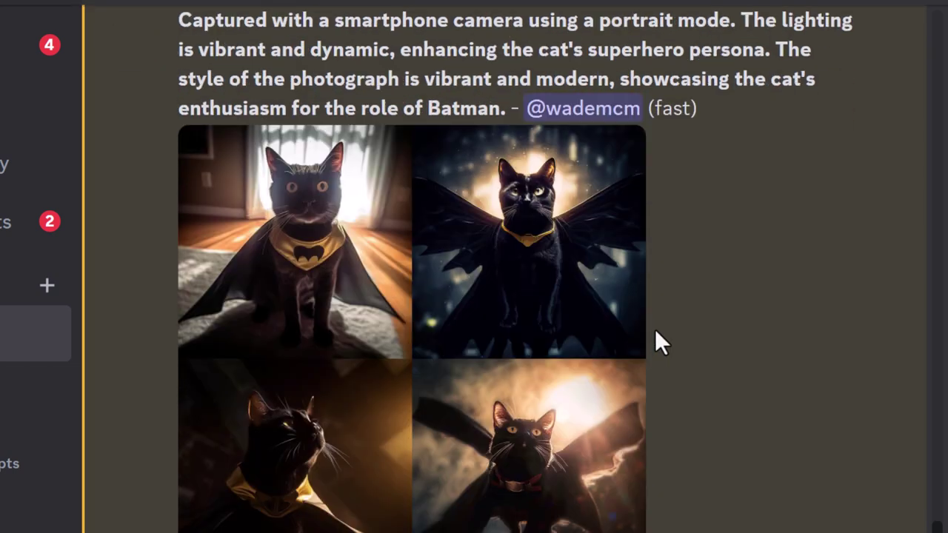
scroll(696, 355, "up", 4)
scroll(680, 372, "down", 2)
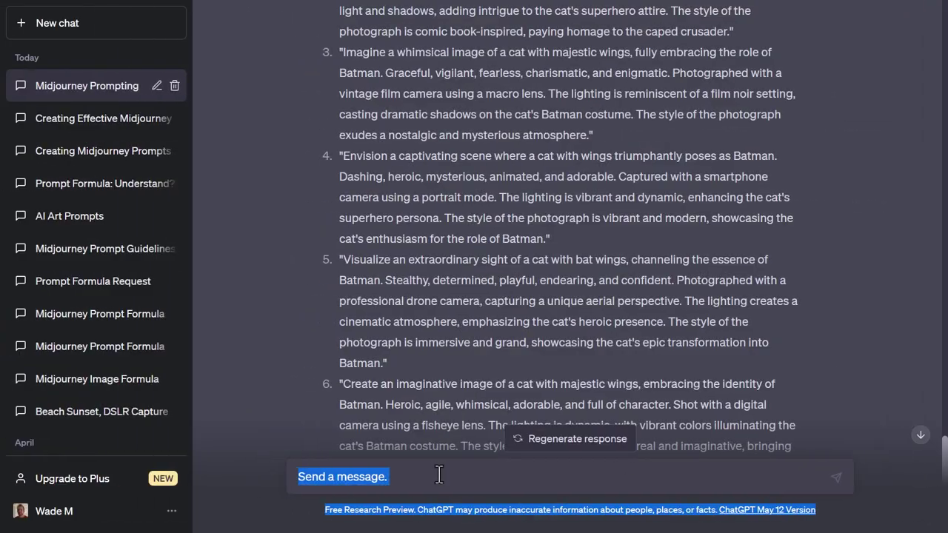
left_click(438, 417)
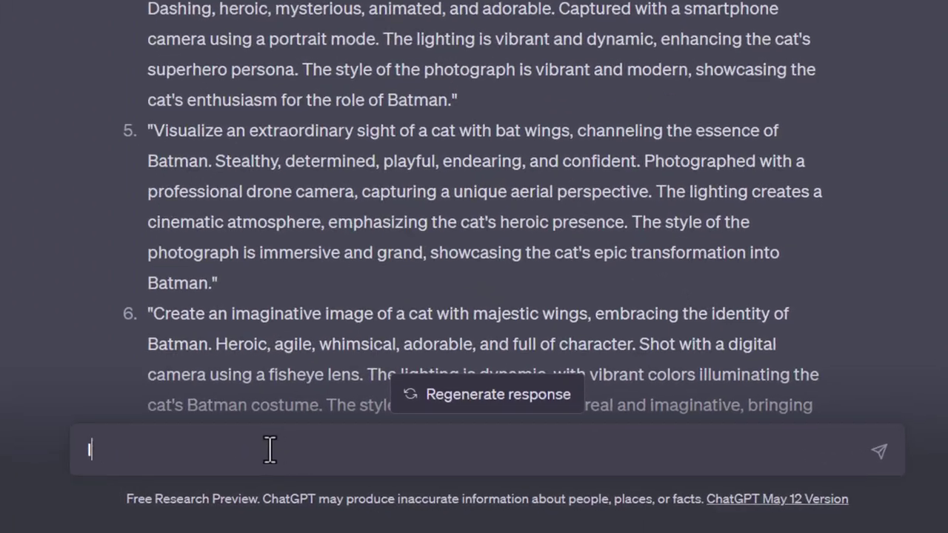
Step: Send the formula revised to end with (art style), (artist name), (art medium), asking for a yes
type("I'd like to change the formula")
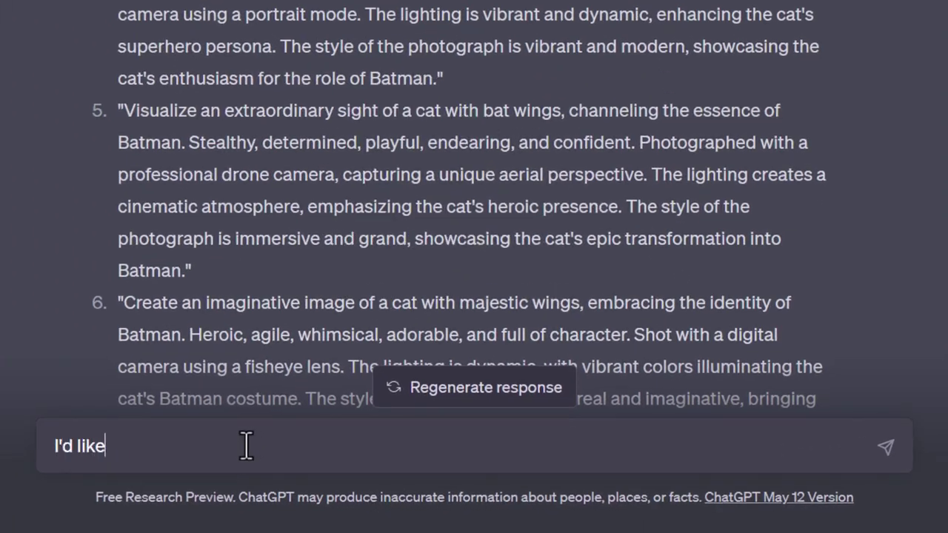
key("ctrl+v")
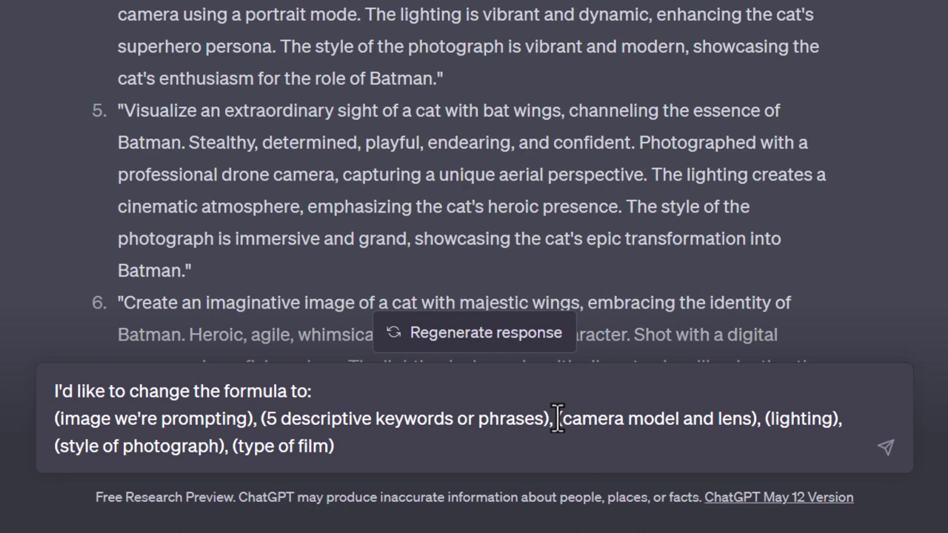
left_click_drag(559, 419, 584, 447)
key("BackSpace")
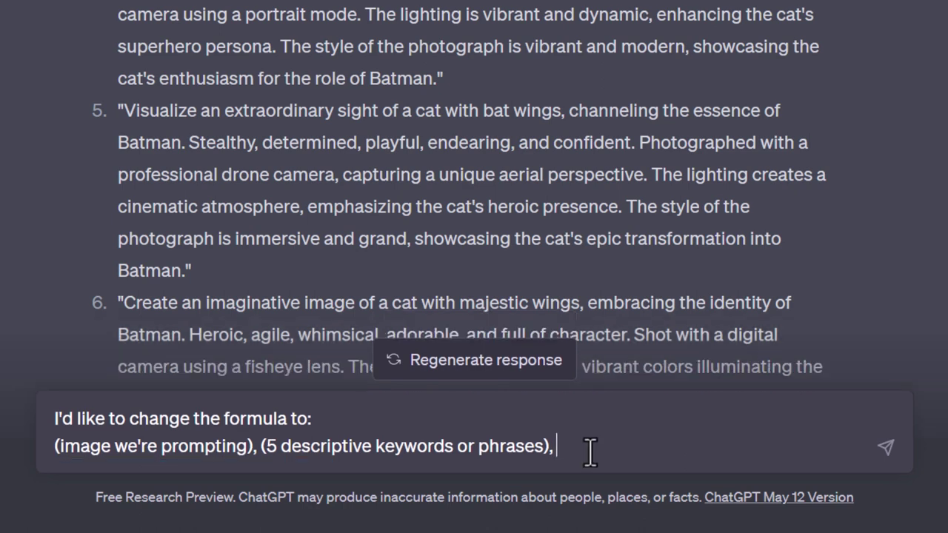
type("(art style), (artist ")
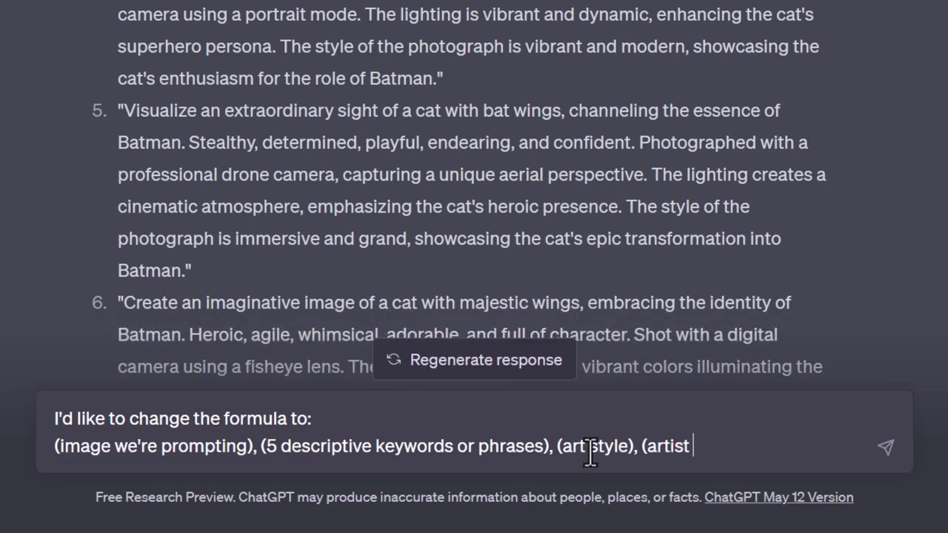
type("name), (")
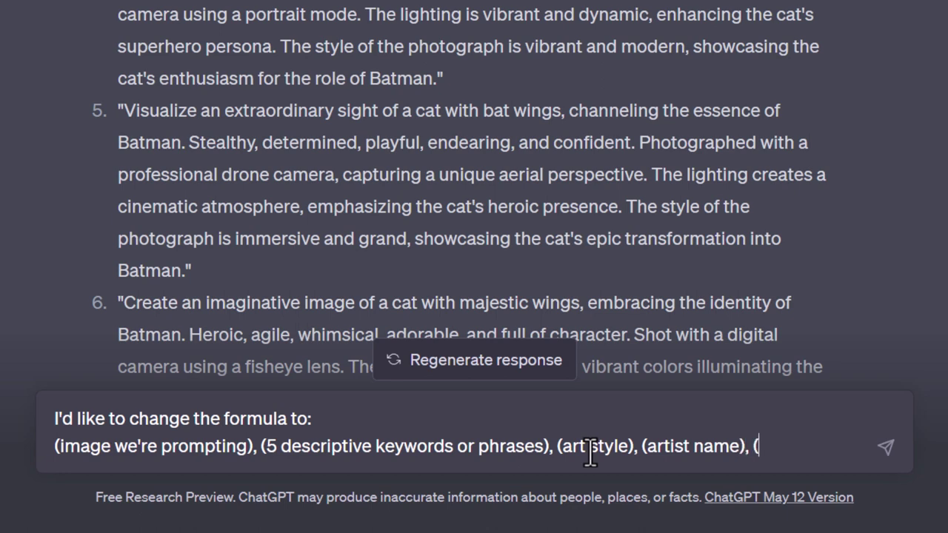
type("art medium)")
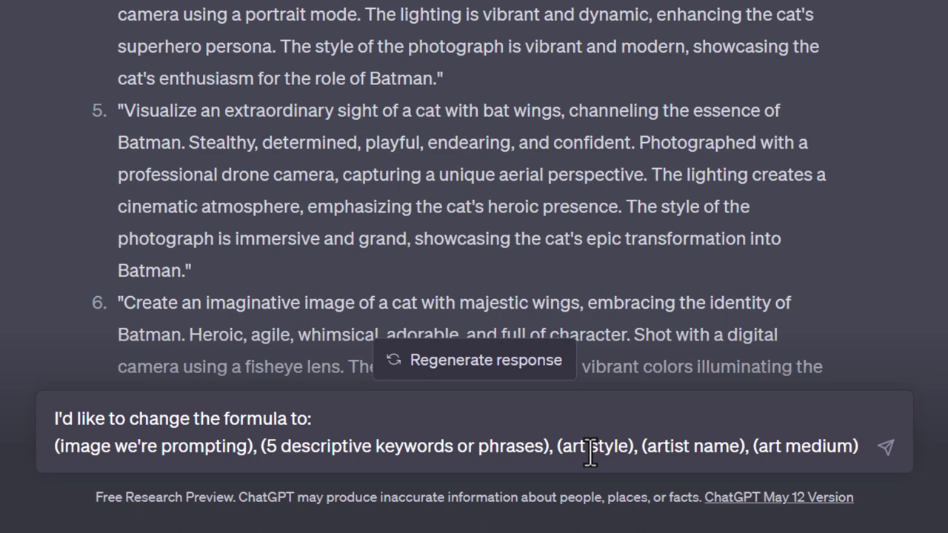
key("shift+Return")
key("shift+Return")
type("Type yes if you understand")
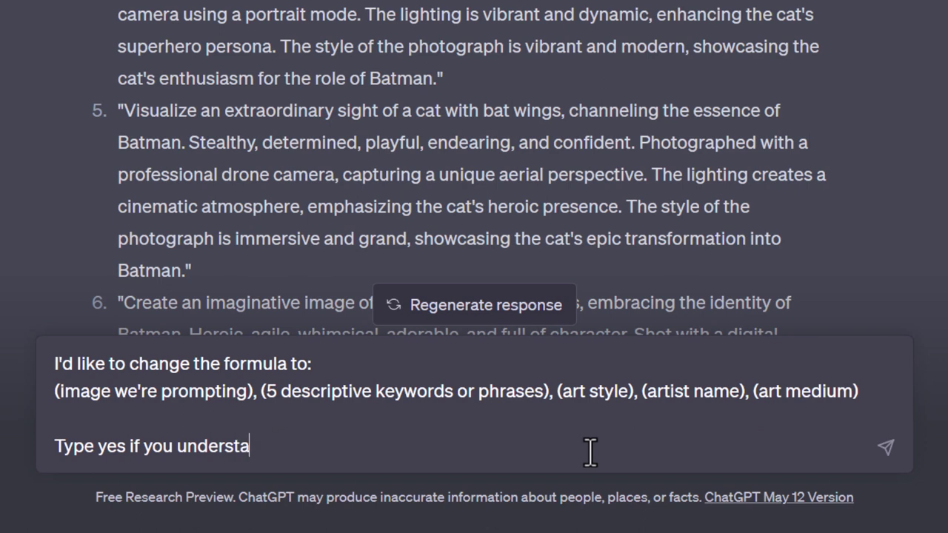
key("Return")
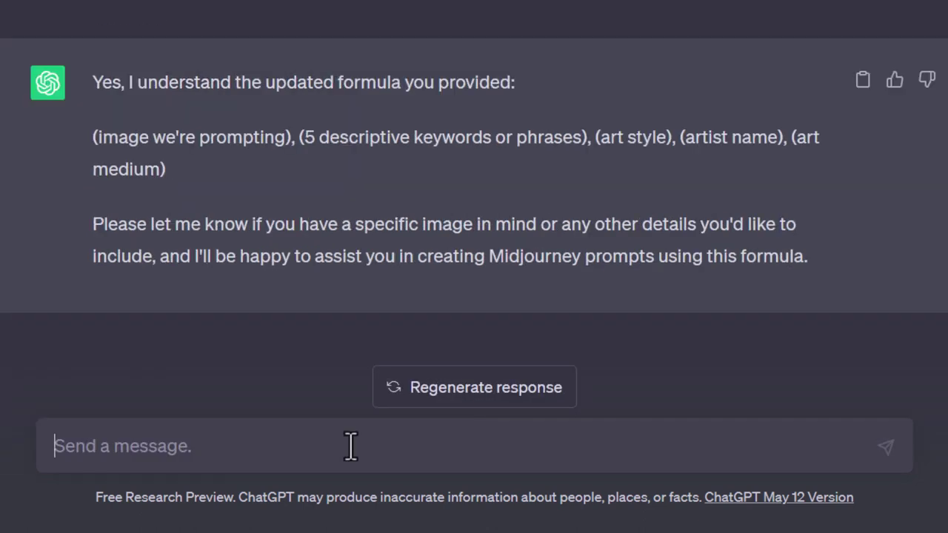
Step: Request six winged Batman-cat prompts 'using the new formula' and select the first result
key("ctrl+v")
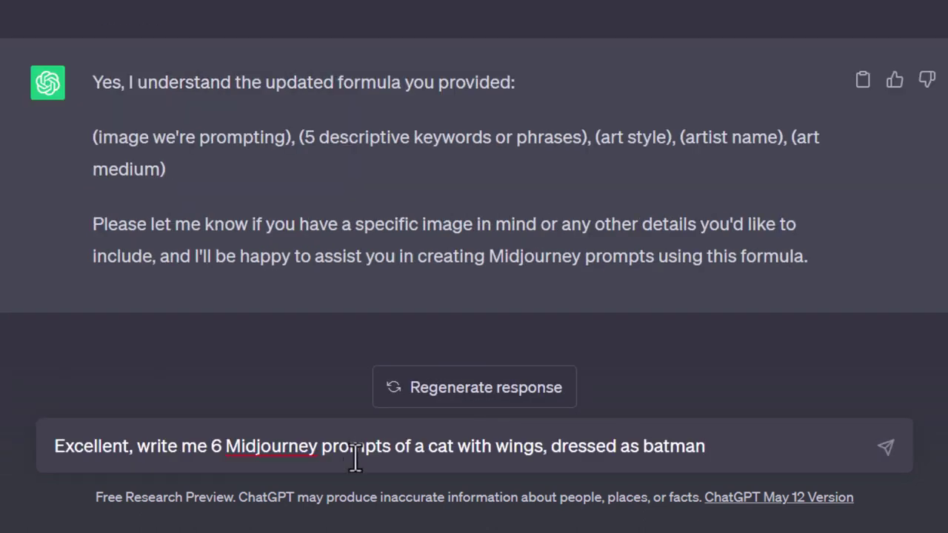
type(", using the new ")
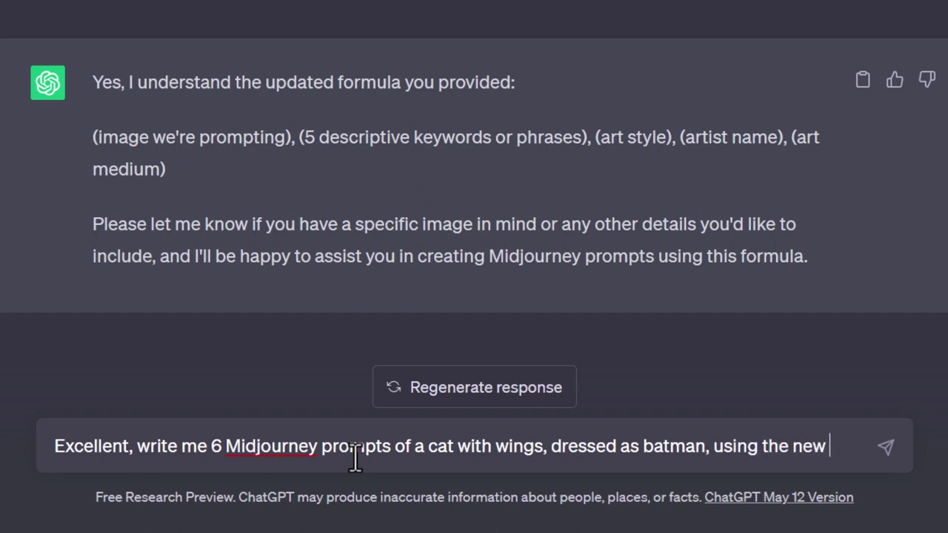
type("formula")
key("Return")
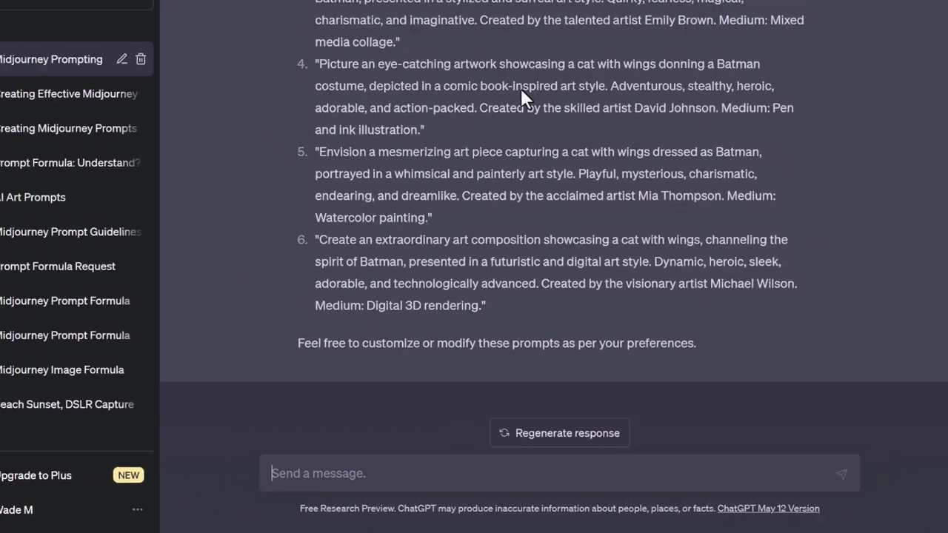
scroll(541, 237, "up", 3)
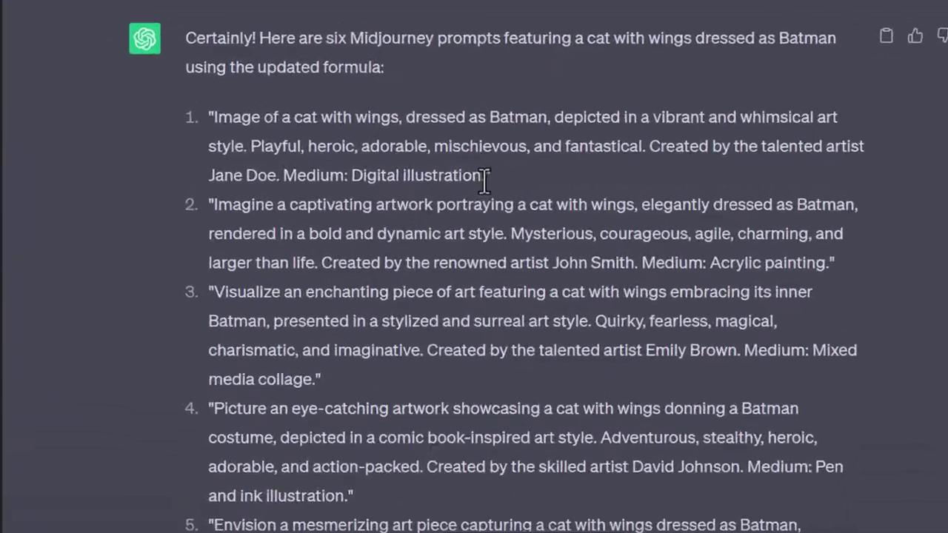
left_click_drag(537, 171, 407, 152)
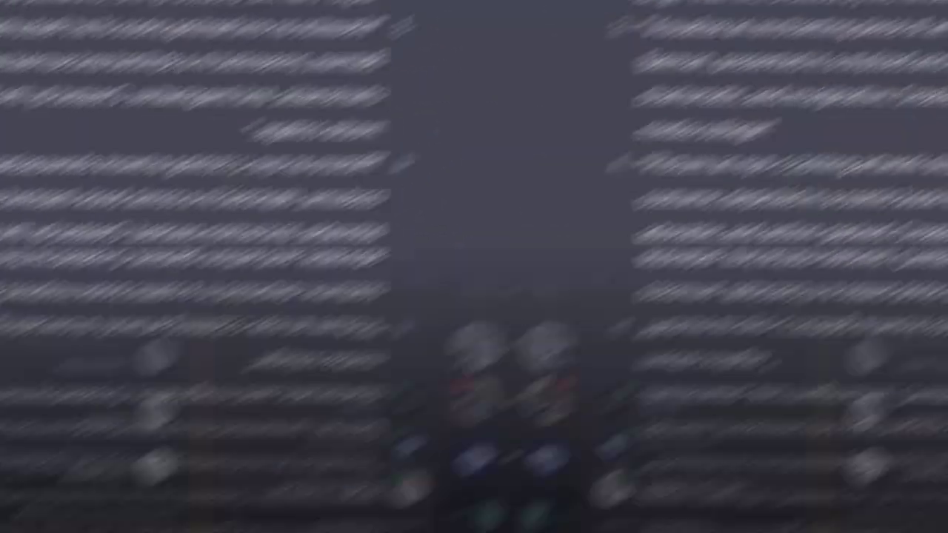
Step: Run the first art-style prompt in Midjourney and ask ChatGPT for cinematic 3D CGI versions
key("ctrl+v")
key("Return")
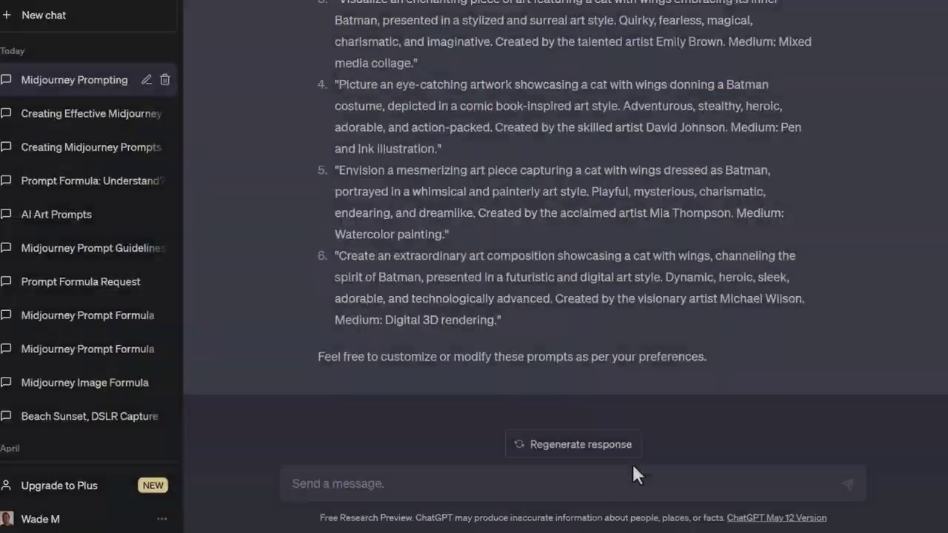
type("I love it! Can we try the same again but with a focus on a")
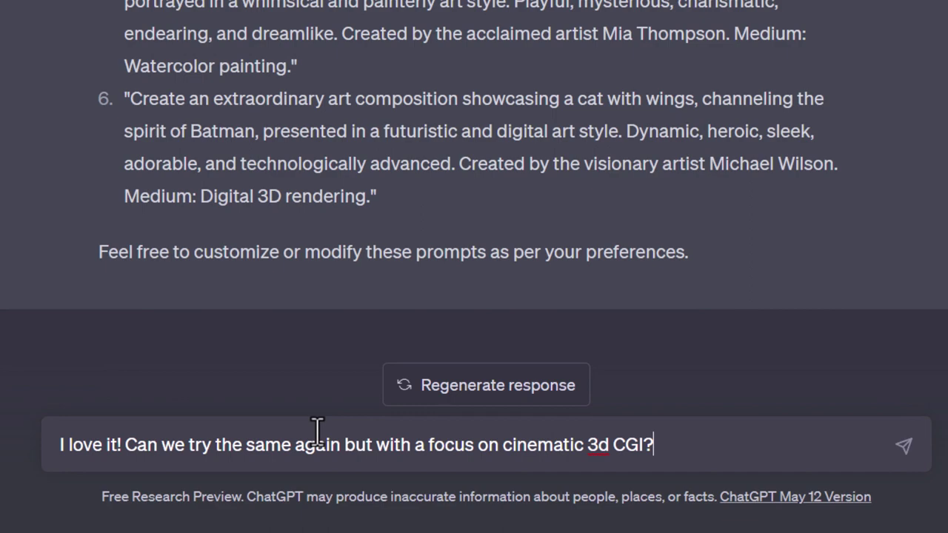
key("Return")
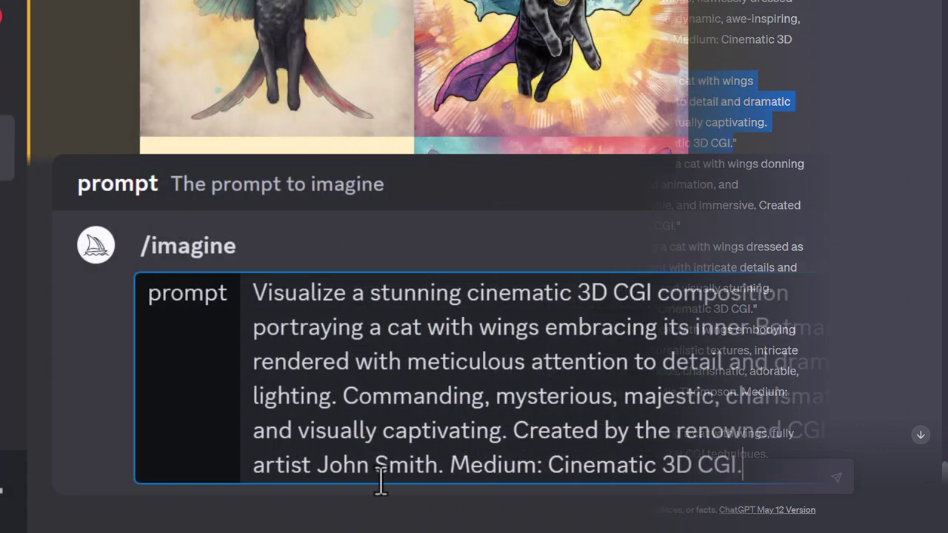
Step: Generate the cinematic winged-cat CGI prompt with --ar 16:9 --chaos 70 and view the four images full size
type("--ar 16:")
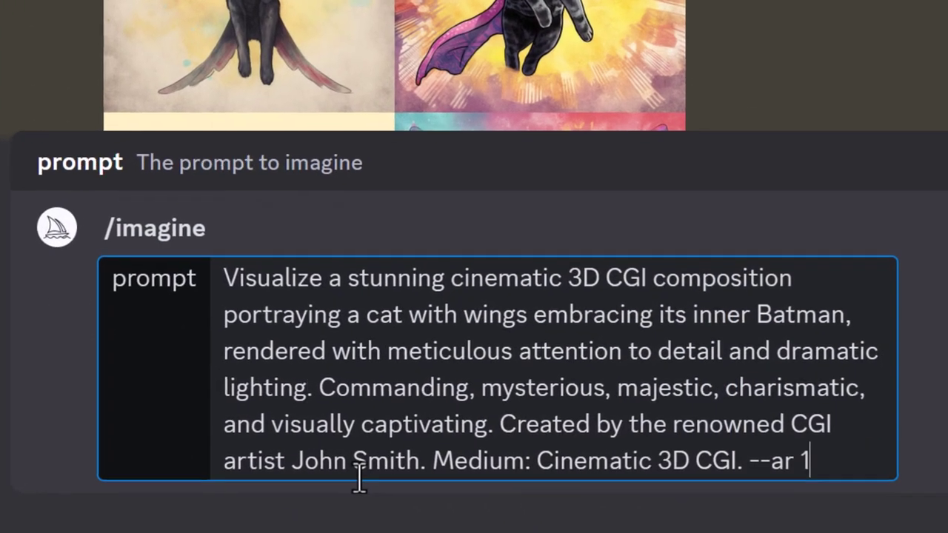
type("9 ")
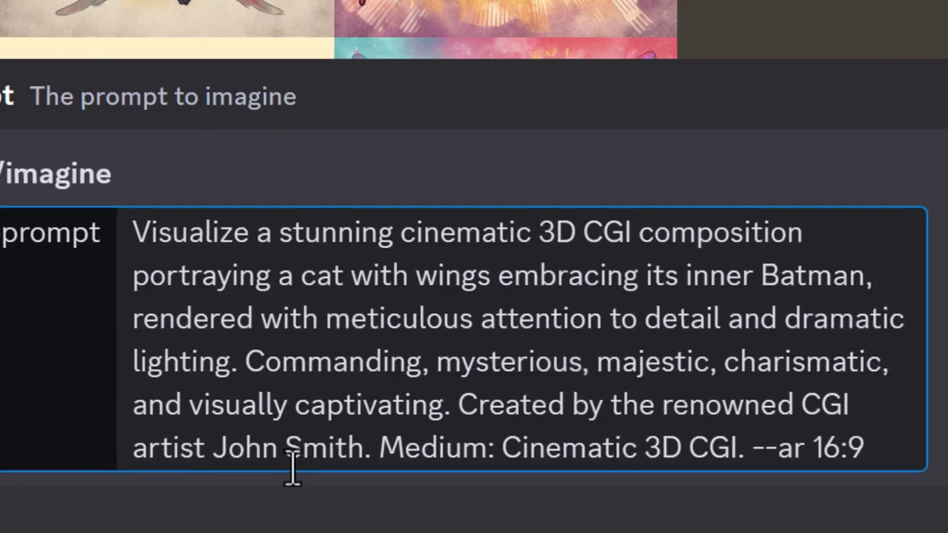
type("--chaos ")
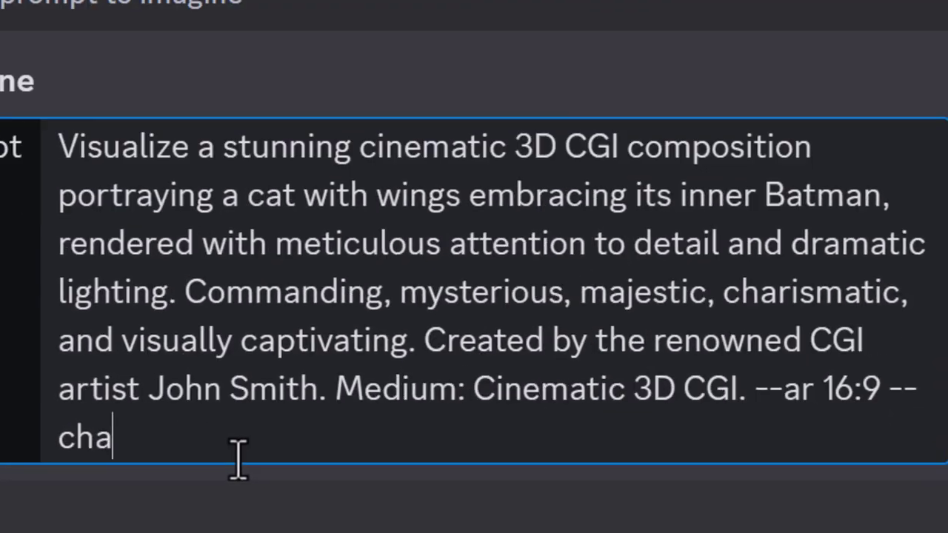
type("70")
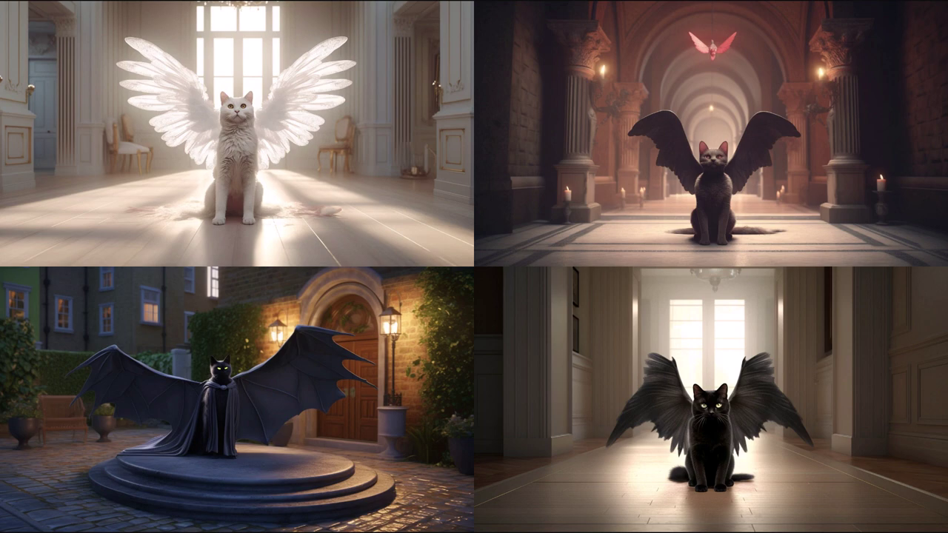
left_click(205, 126)
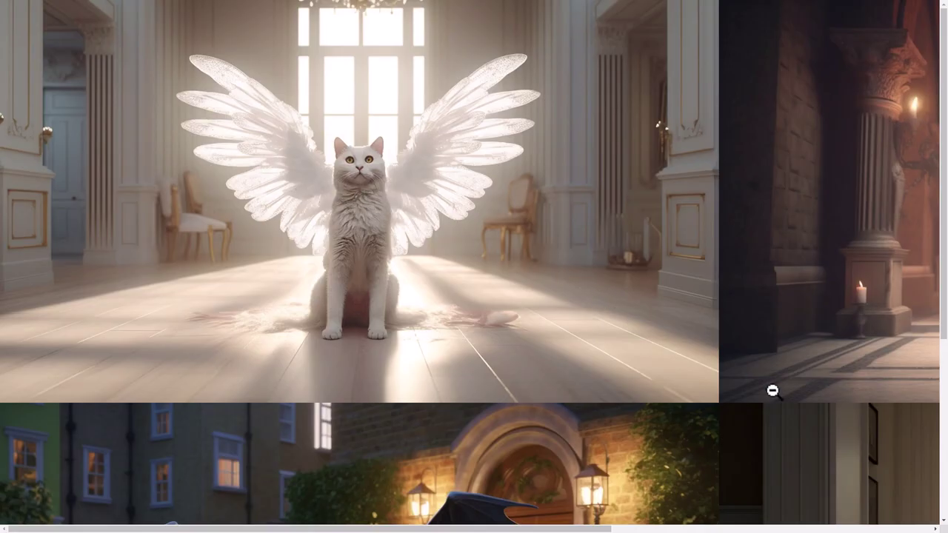
scroll(772, 390, "down", 4)
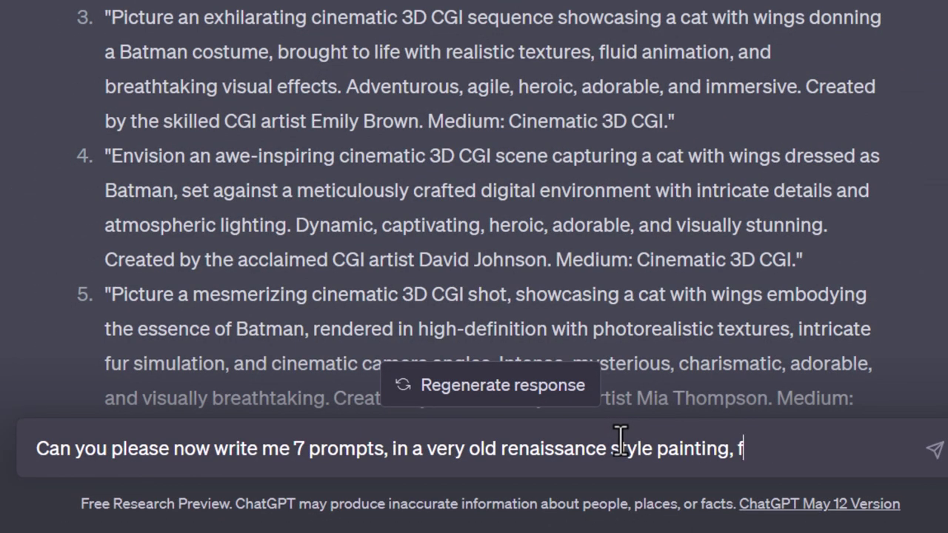
Step: Enlarge the four-image grid of renaissance-style cyberpunk women in ornate metallic headpieces to full size
type("an")
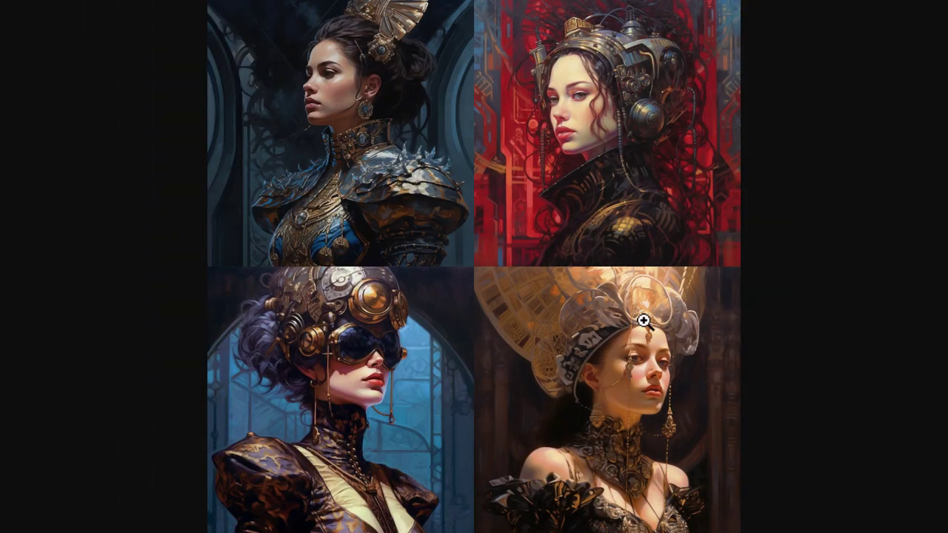
left_click(606, 200)
scroll(260, 110, "down", 5)
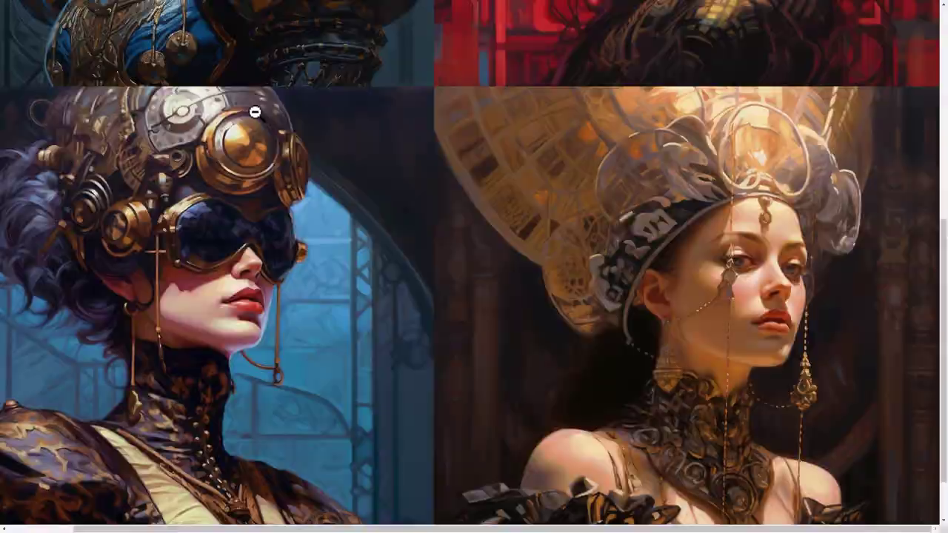